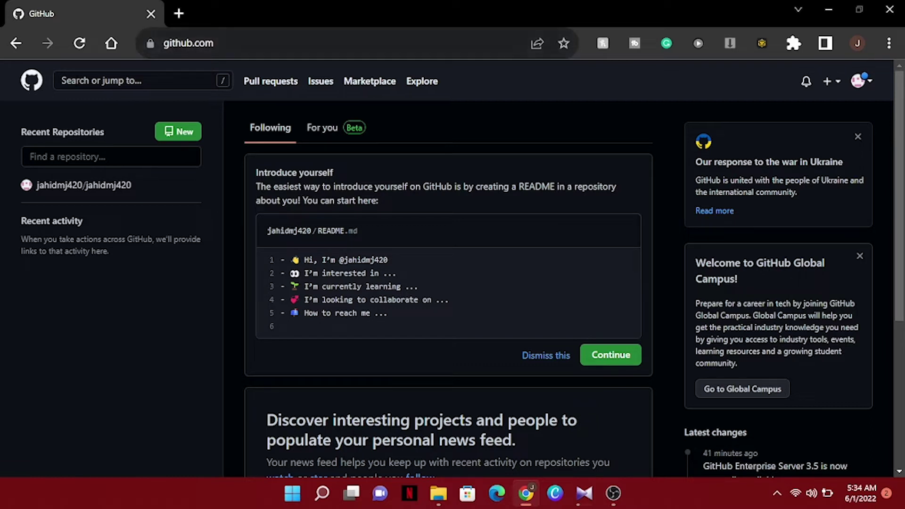
Search GitHub for 'magiskonWSA' and open the LSPosed/MagiskOnWSA repository.
{"action": "left_click", "coordinate": [115, 81]}
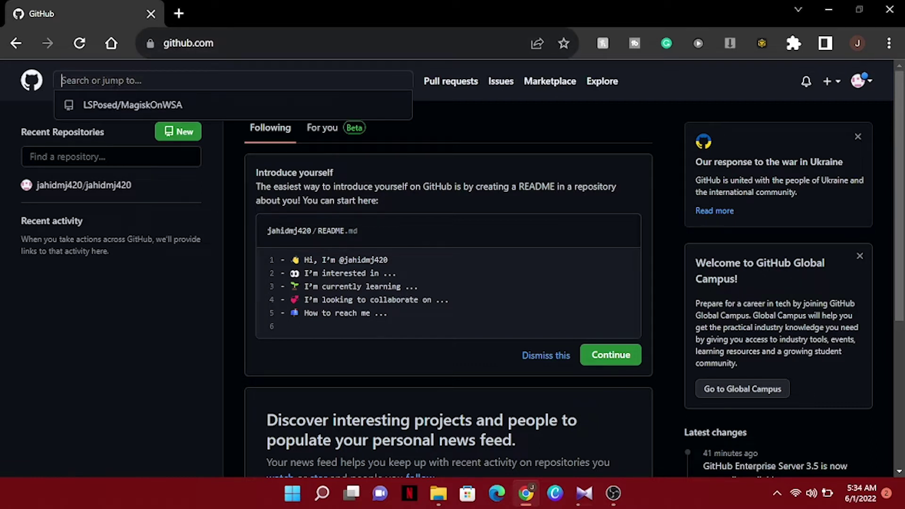
{"action": "type", "text": "magisk"}
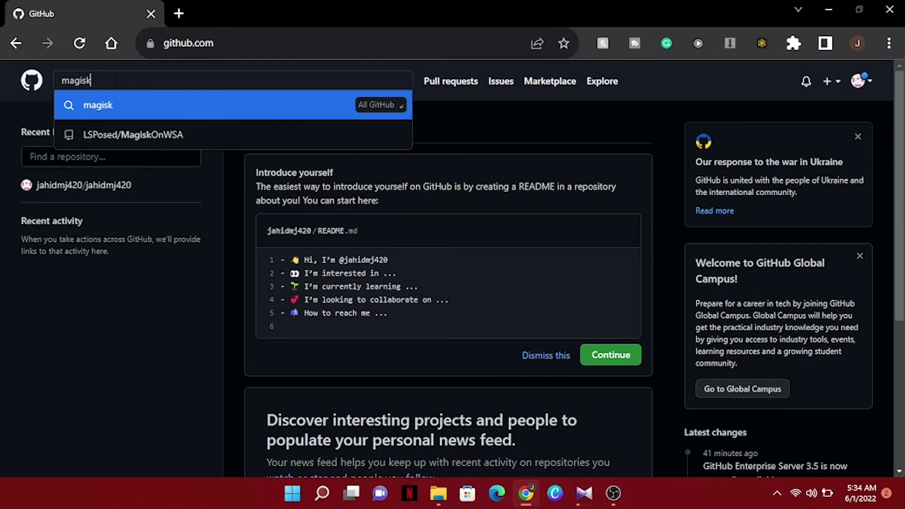
{"action": "type", "text": "onWSA"}
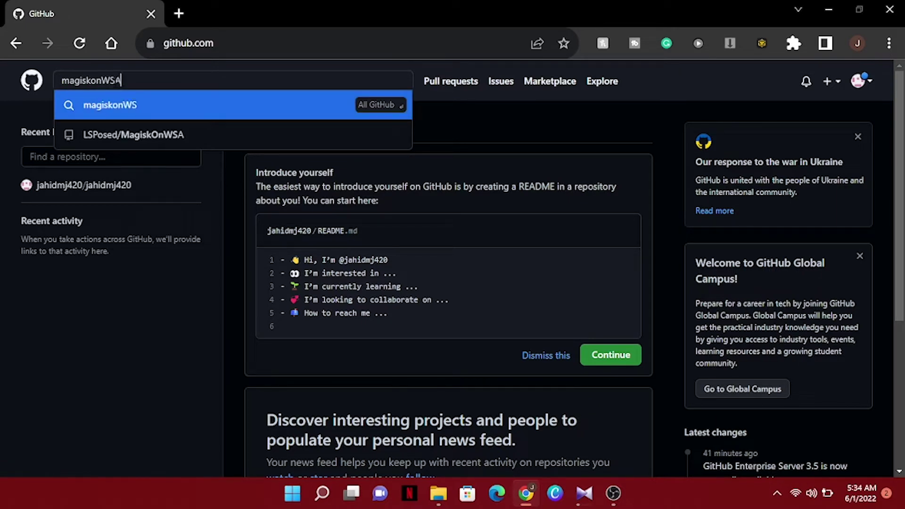
{"action": "key", "text": "Return"}
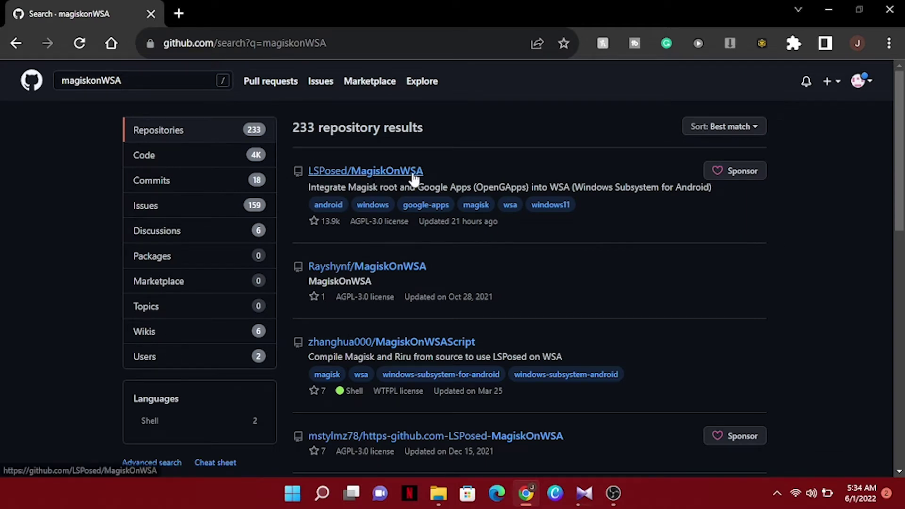
{"action": "left_click", "coordinate": [365, 174]}
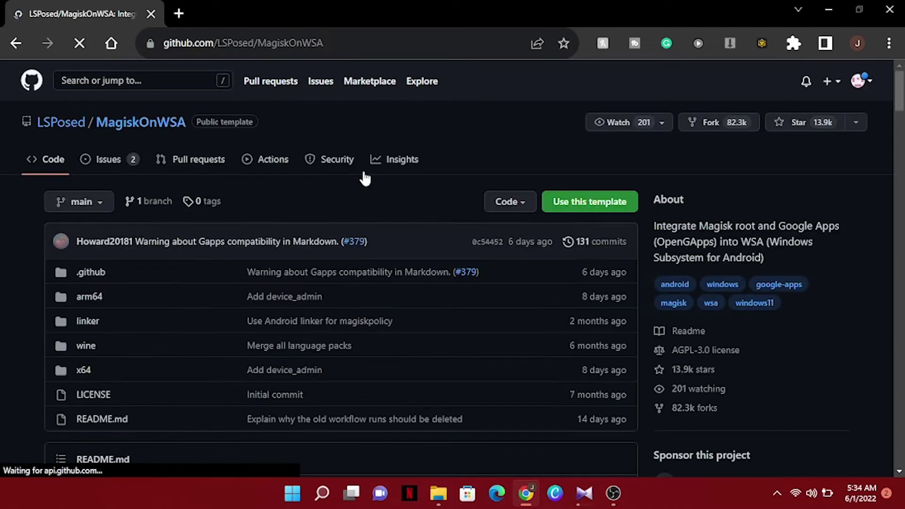
Start a fork of the repository, then show the Build WSA workflow runs under Actions.
{"action": "left_click", "coordinate": [711, 129]}
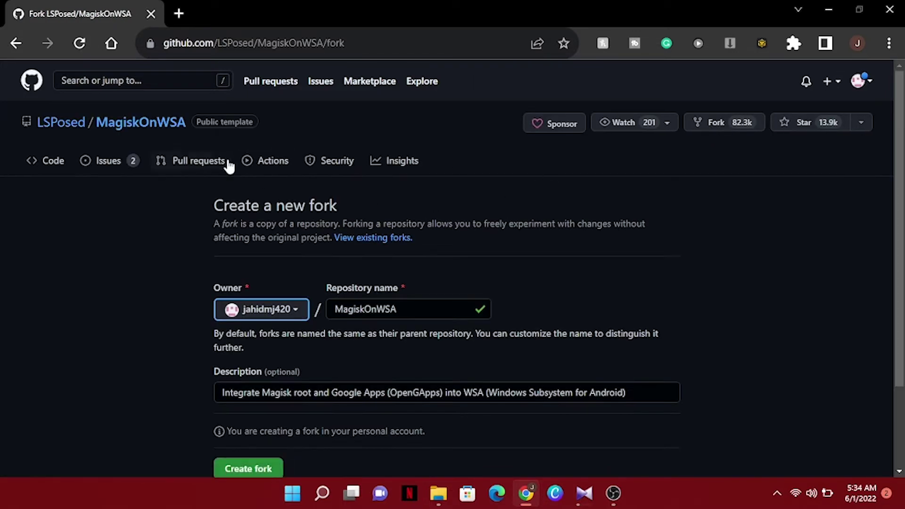
{"action": "left_click", "coordinate": [271, 162]}
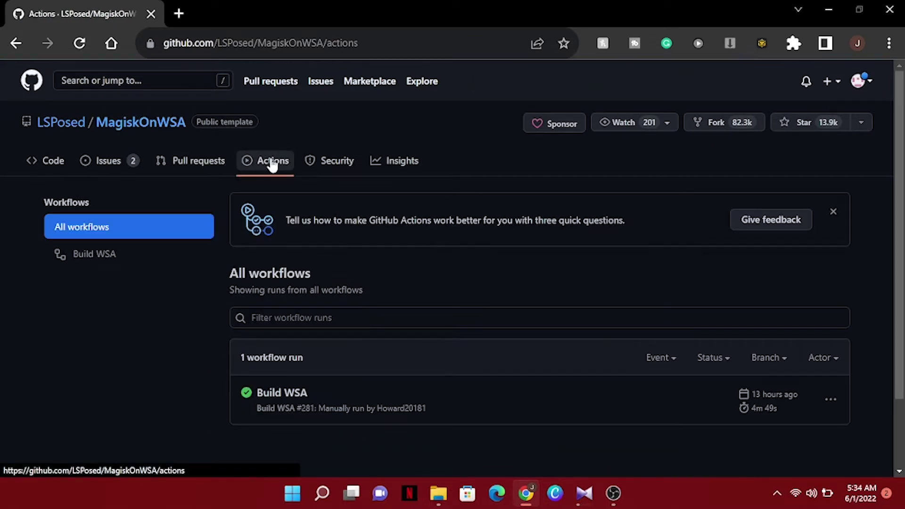
{"action": "left_click", "coordinate": [80, 263]}
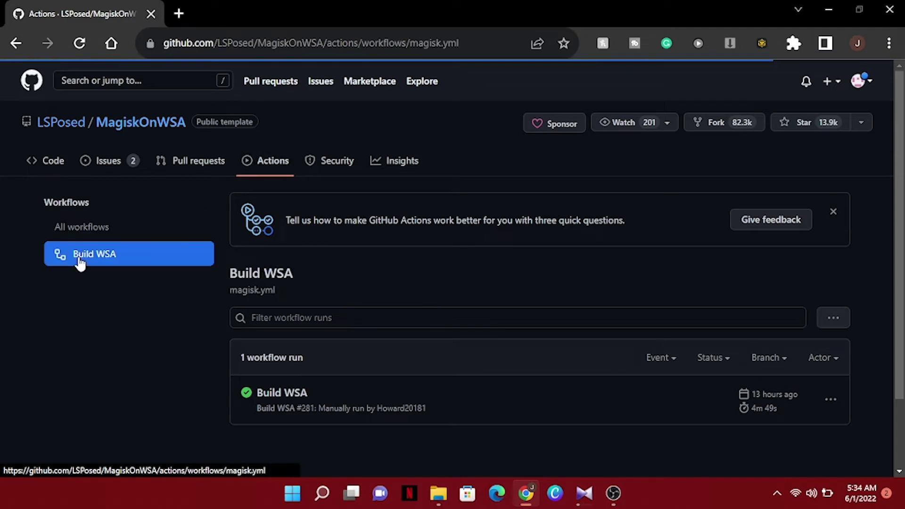
{"action": "scroll", "coordinate": [139, 339], "scroll_direction": "down", "scroll_amount": 2}
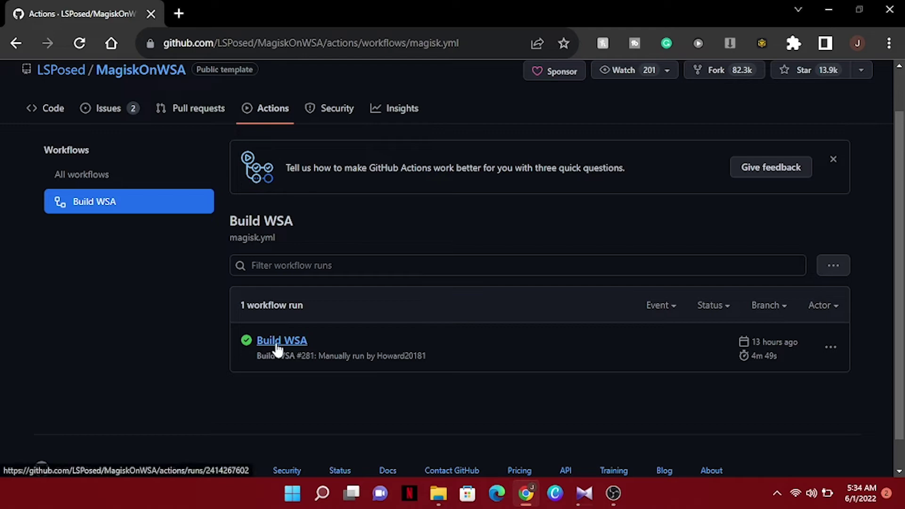
Open Build WSA run #281, start downloading its 1.98 GB WSA artifact, then cancel the download.
{"action": "left_click", "coordinate": [278, 343]}
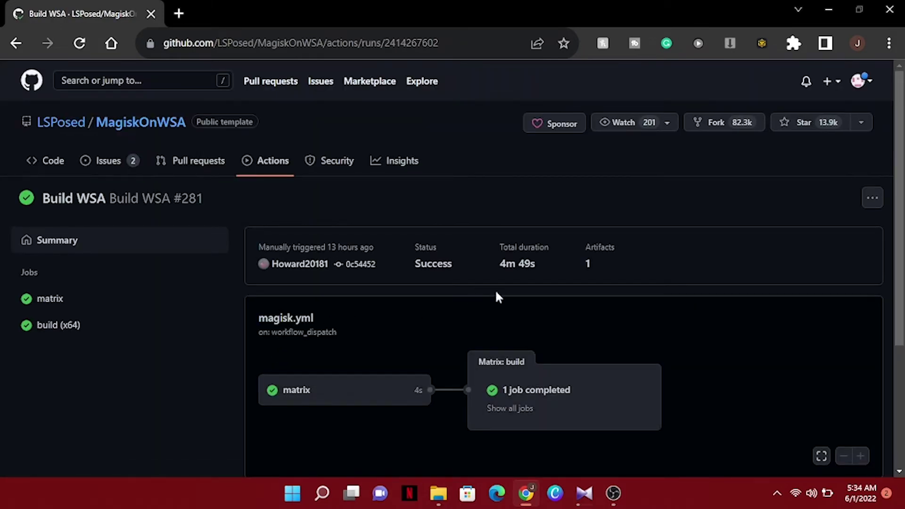
{"action": "scroll", "coordinate": [610, 277], "scroll_direction": "down", "scroll_amount": 4}
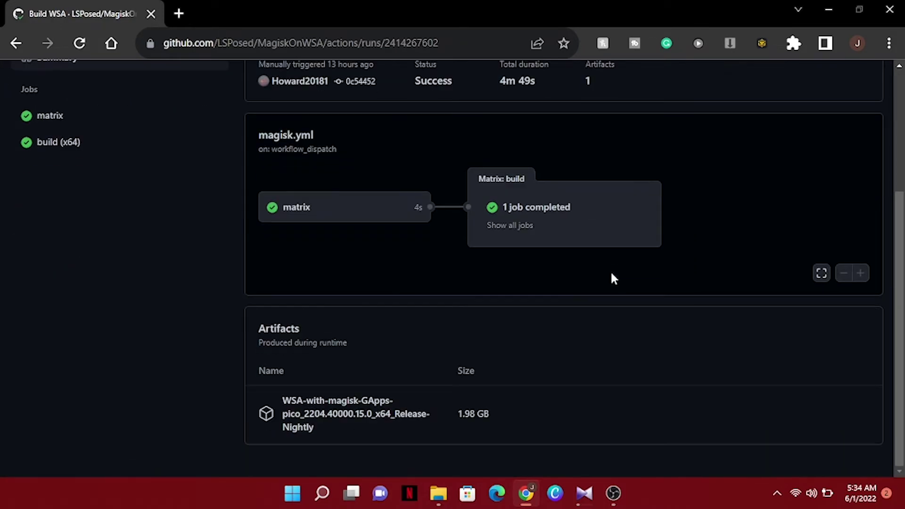
{"action": "left_click", "coordinate": [301, 417]}
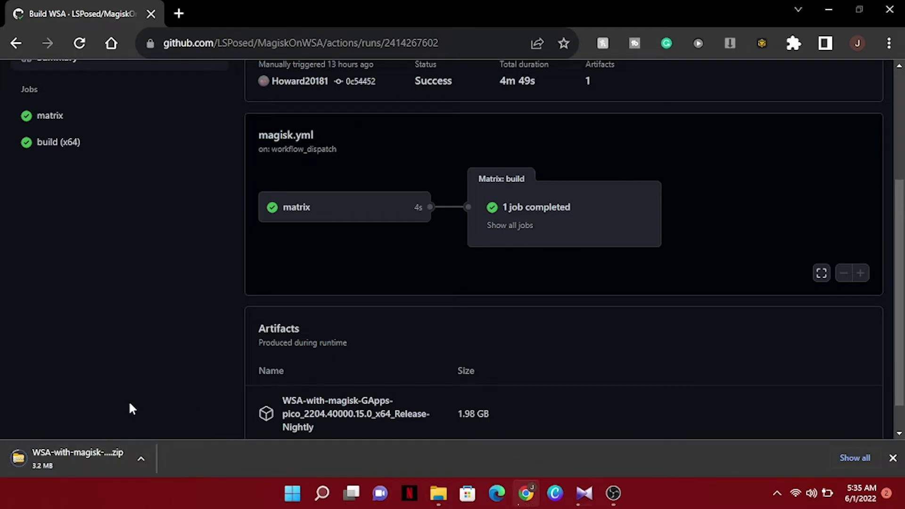
{"action": "left_click", "coordinate": [140, 455]}
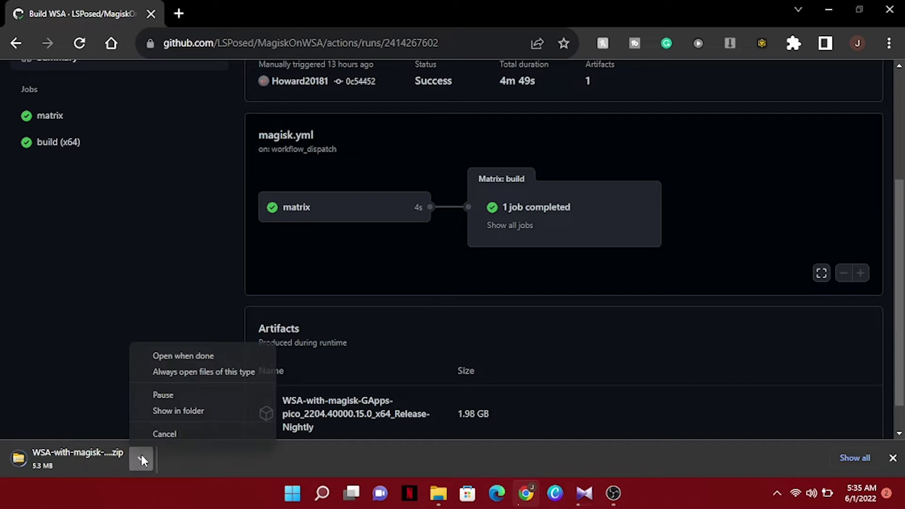
{"action": "left_click", "coordinate": [181, 433]}
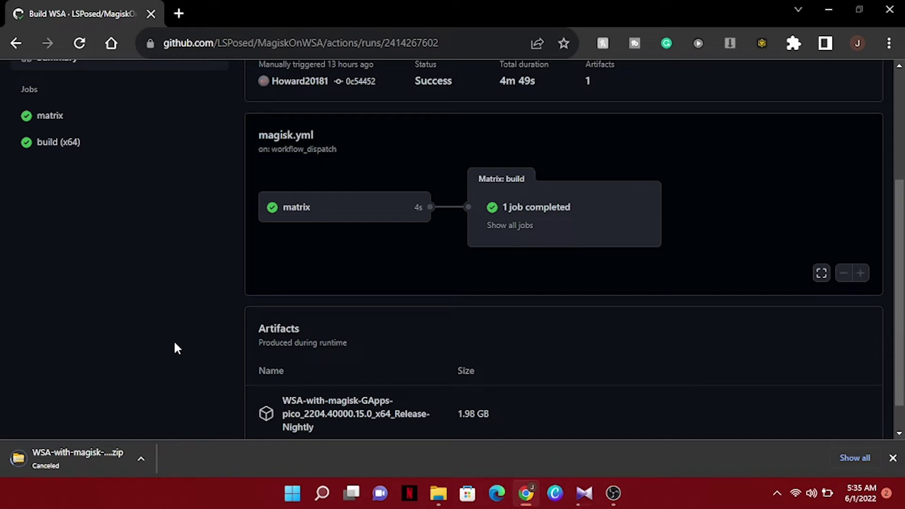
Tick Virtual Machine Platform in 'Turn Windows features on or off' and confirm with OK.
{"action": "left_click", "coordinate": [321, 493]}
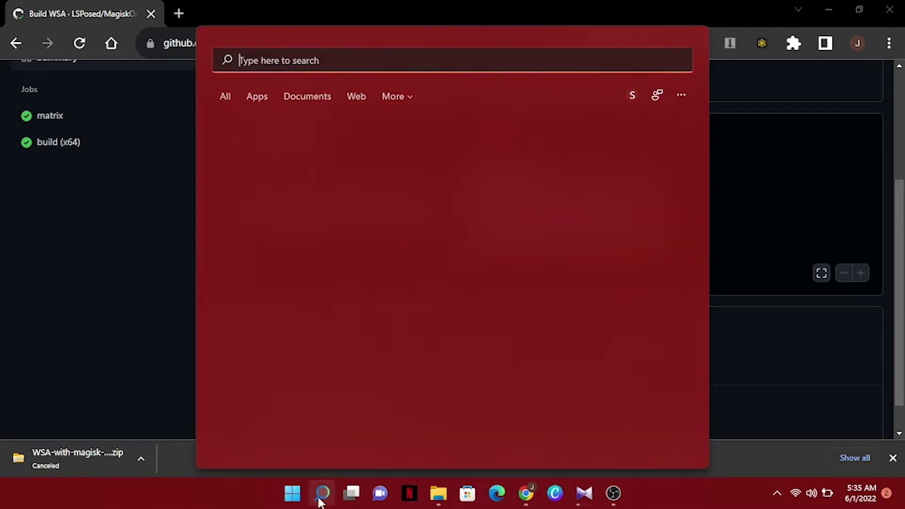
{"action": "type", "text": "window"}
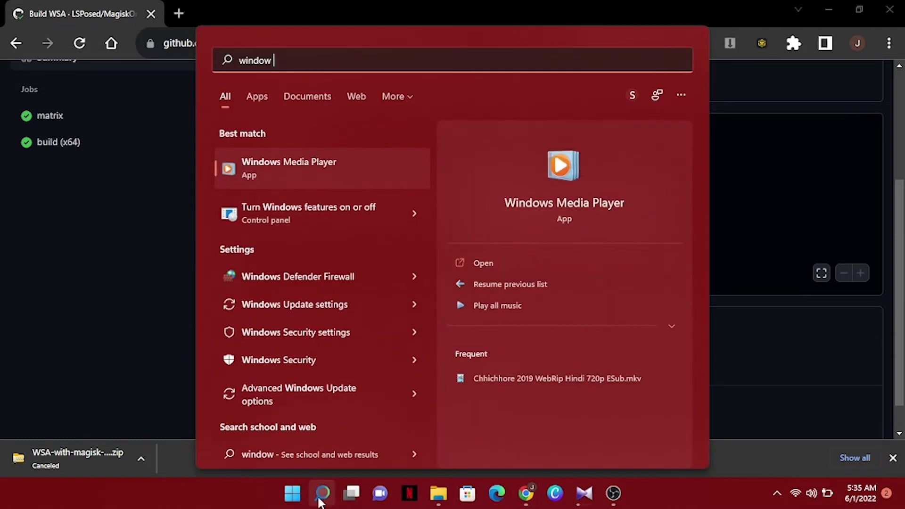
{"action": "type", "text": "s feature"}
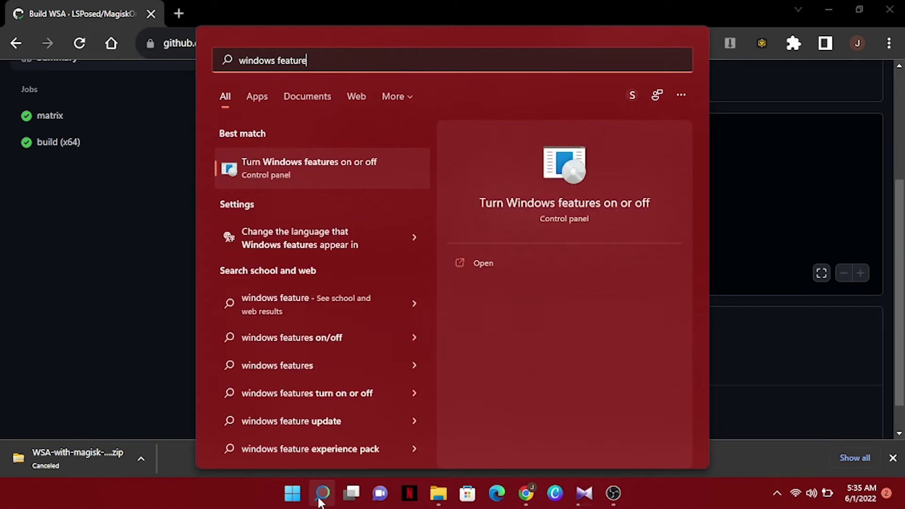
{"action": "left_click", "coordinate": [275, 165]}
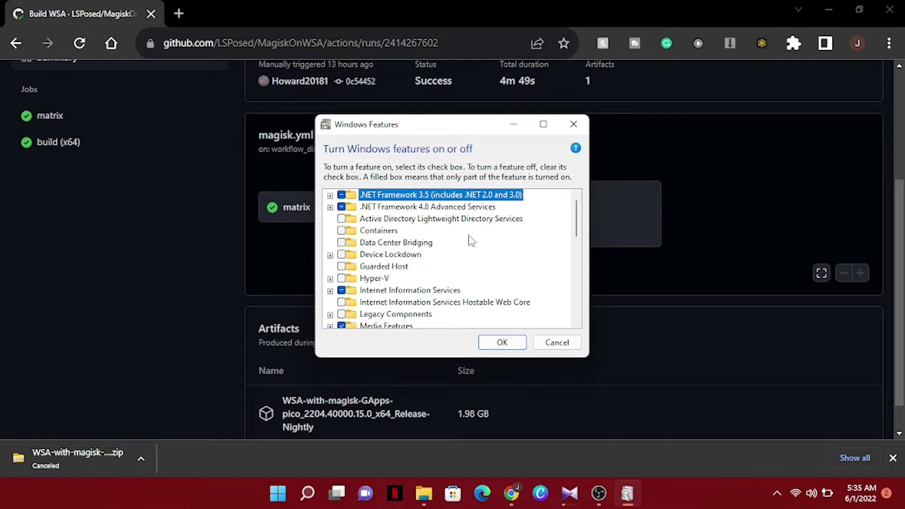
{"action": "left_click_drag", "start_coordinate": [577, 217], "coordinate": [579, 286]}
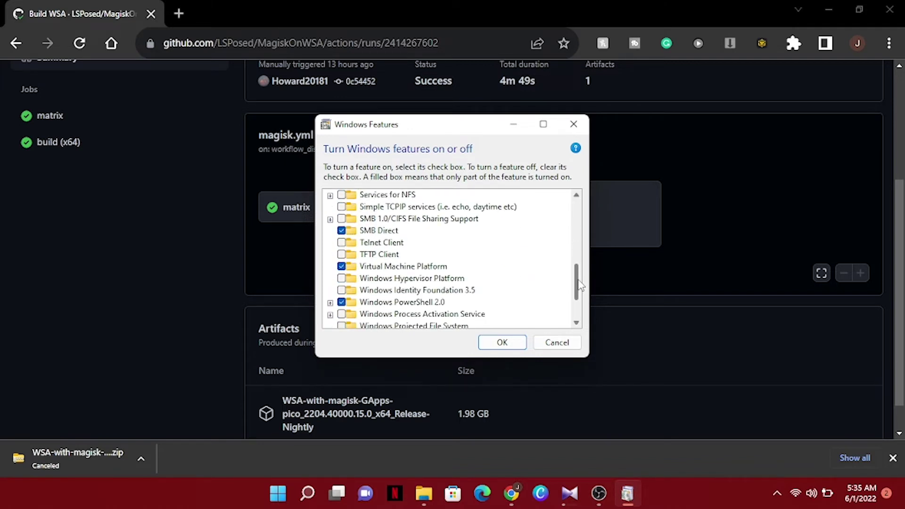
{"action": "left_click", "coordinate": [341, 267]}
{"action": "left_click", "coordinate": [341, 266]}
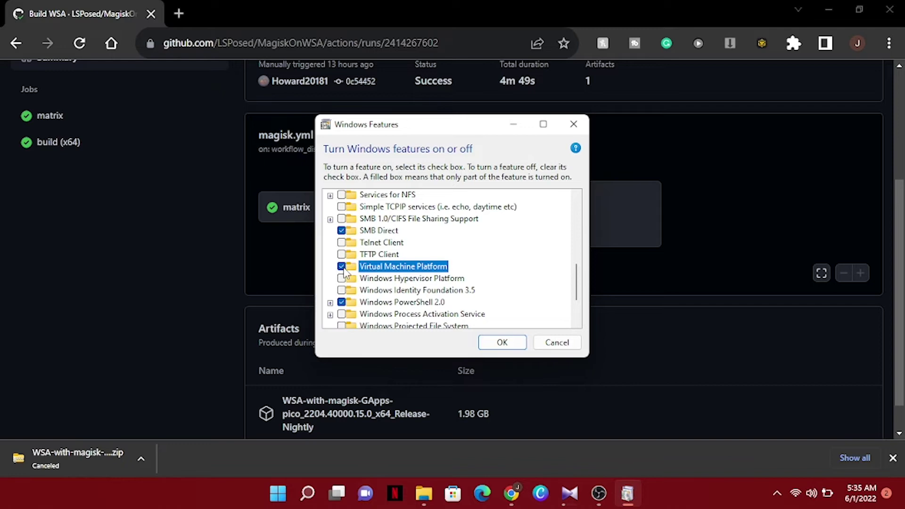
{"action": "left_click", "coordinate": [501, 340]}
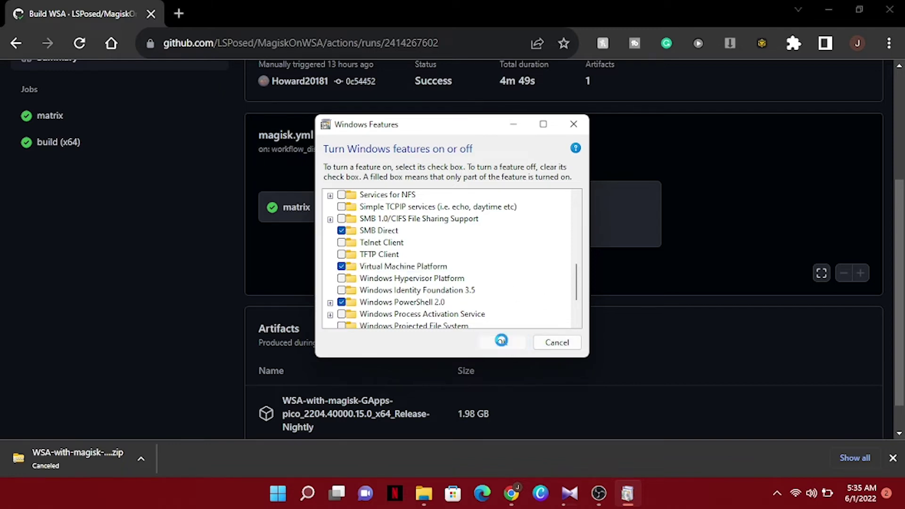
Toggle Developer Mode on in the For developers settings and confirm with Yes.
{"action": "left_click", "coordinate": [315, 506]}
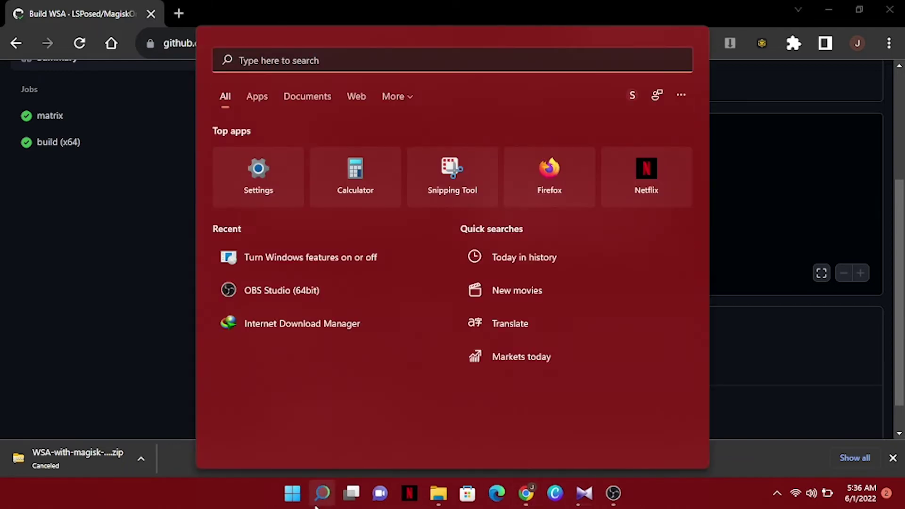
{"action": "type", "text": "develo"}
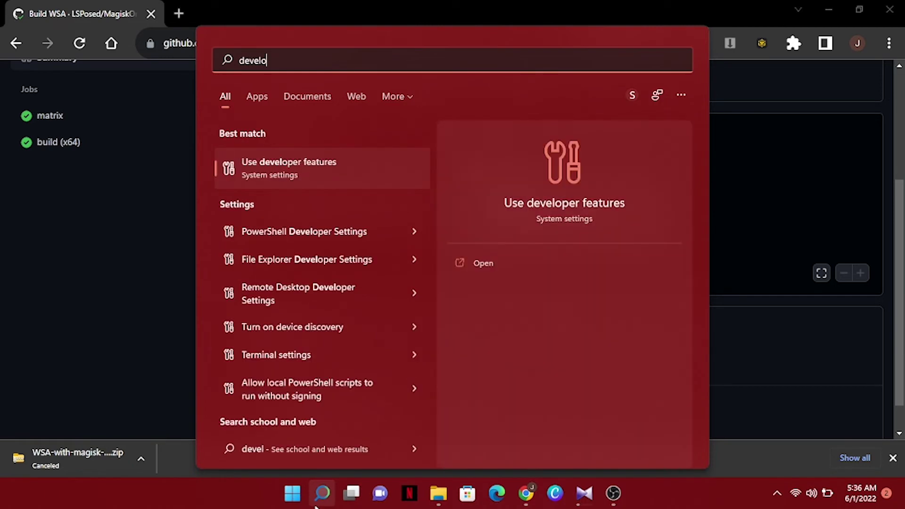
{"action": "type", "text": "per mode"}
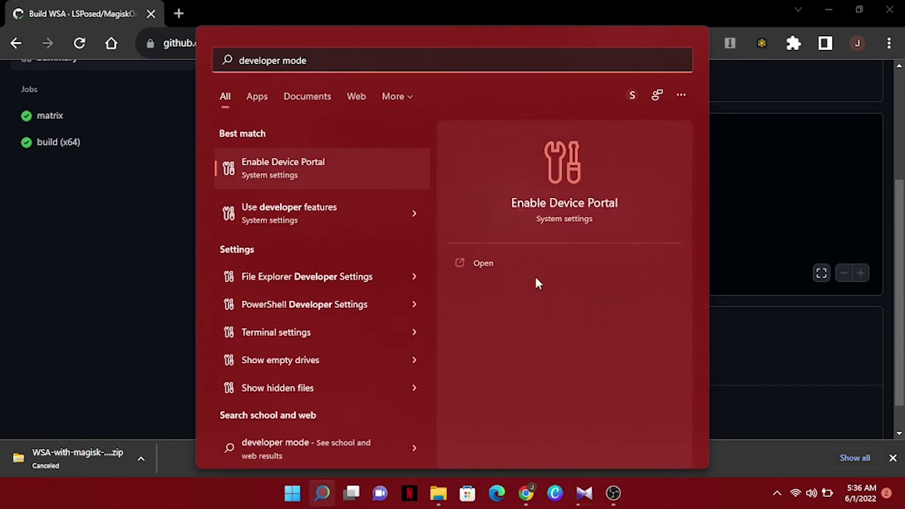
{"action": "left_click", "coordinate": [275, 224]}
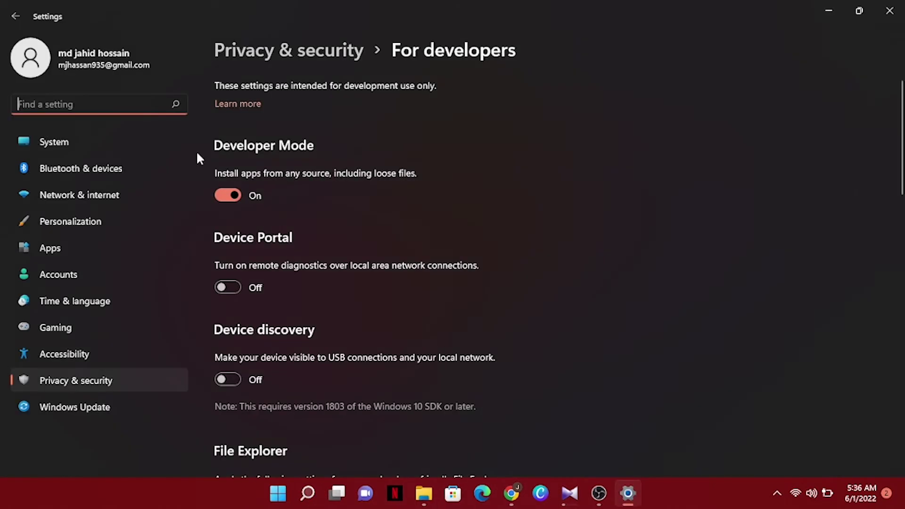
{"action": "left_click", "coordinate": [225, 198]}
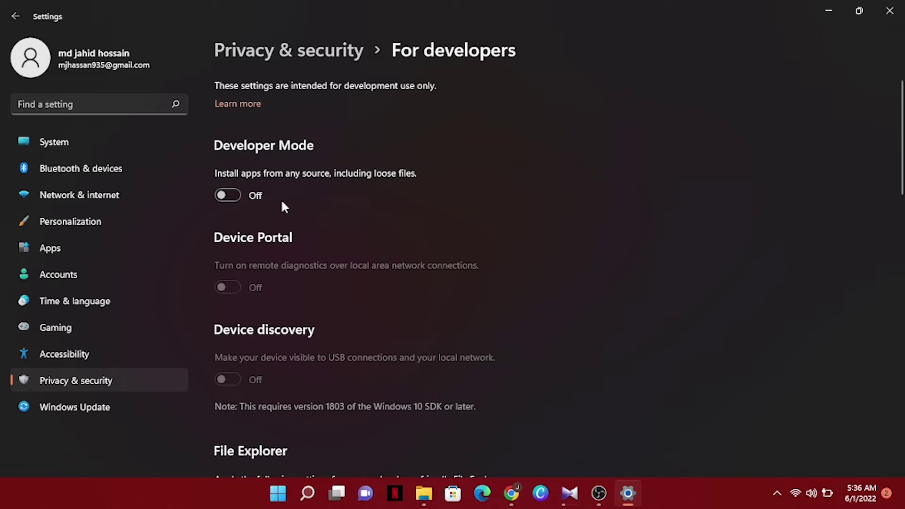
{"action": "left_click", "coordinate": [228, 194]}
{"action": "left_click", "coordinate": [567, 280]}
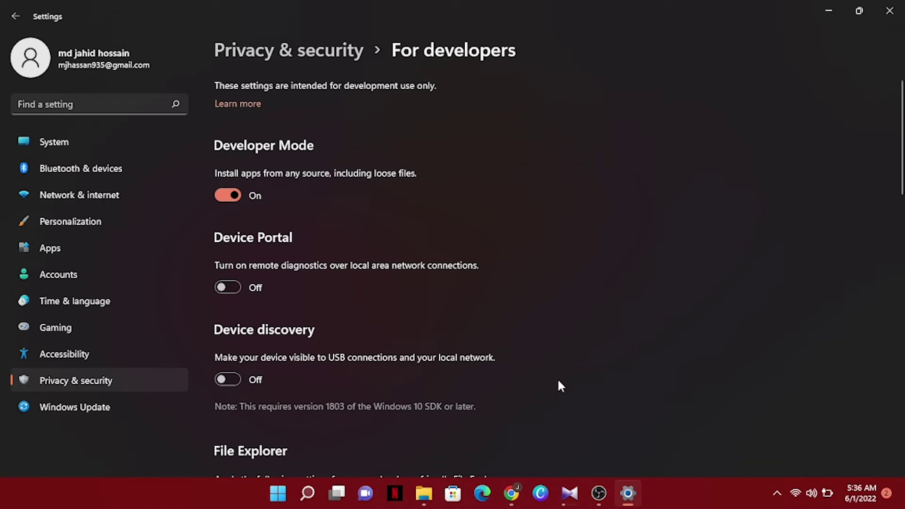
Run Install.ps1 from the WSA-with-magisk-GApps-pico folder with PowerShell.
{"action": "left_click", "coordinate": [424, 493]}
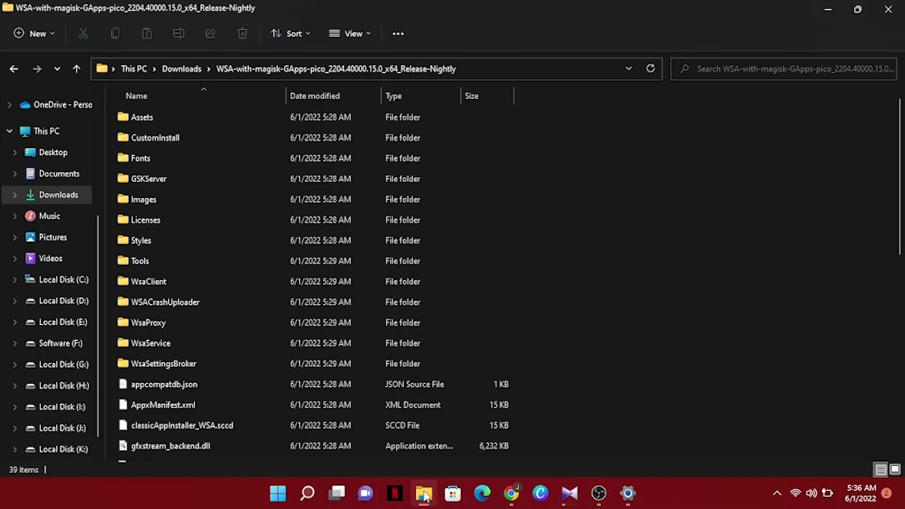
{"action": "scroll", "coordinate": [581, 240], "scroll_direction": "down", "scroll_amount": 2}
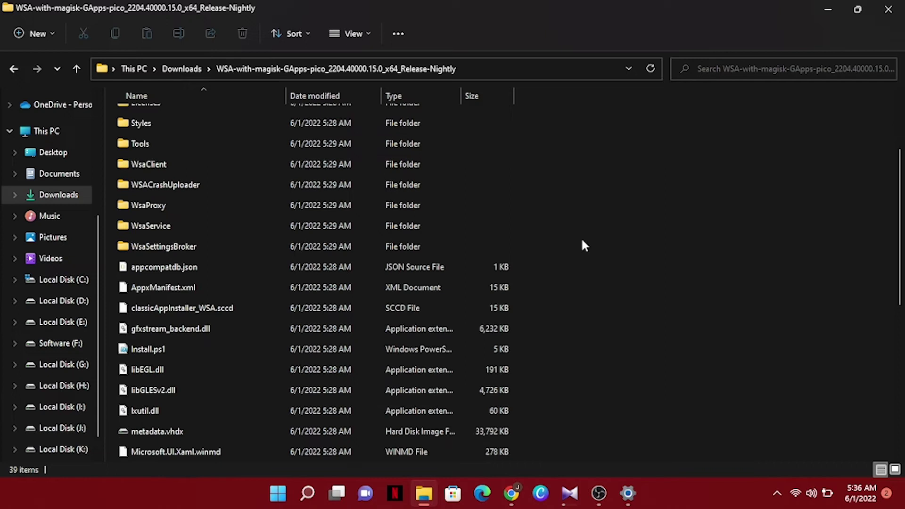
{"action": "scroll", "coordinate": [581, 240], "scroll_direction": "down", "scroll_amount": 1}
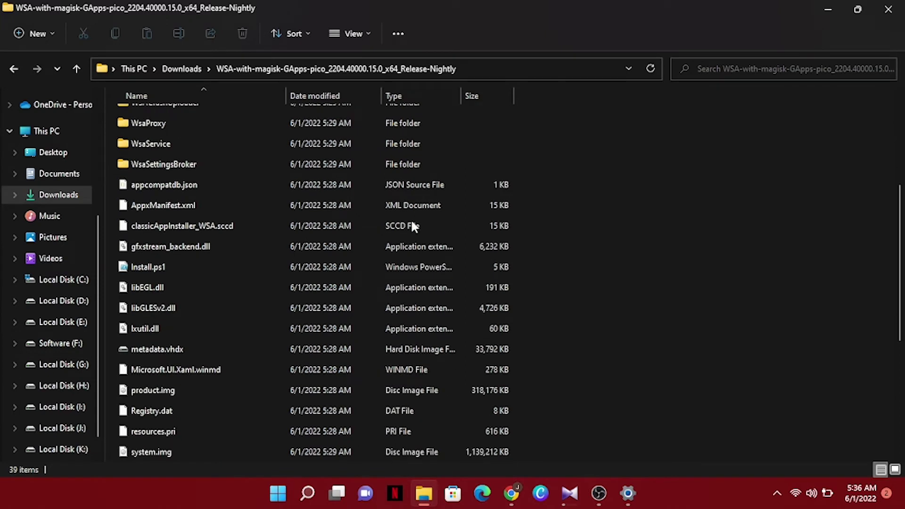
{"action": "right_click", "coordinate": [161, 267]}
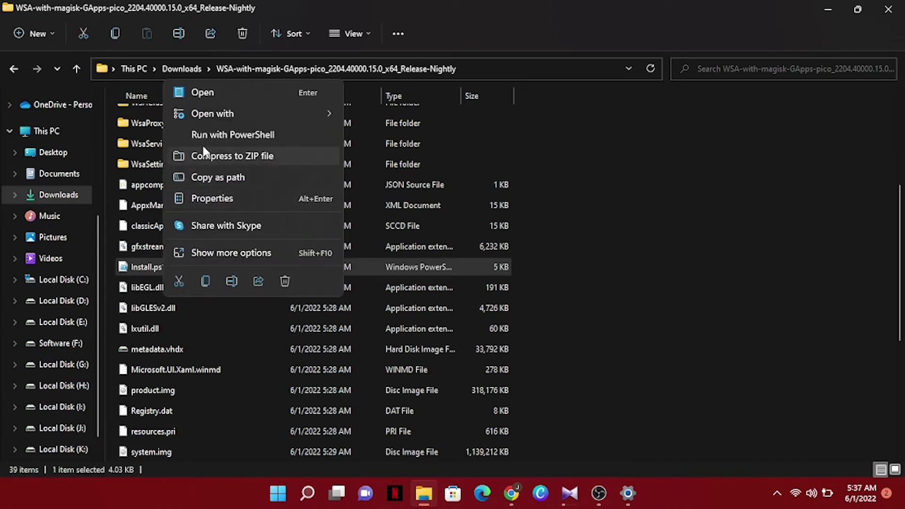
{"action": "left_click", "coordinate": [227, 134]}
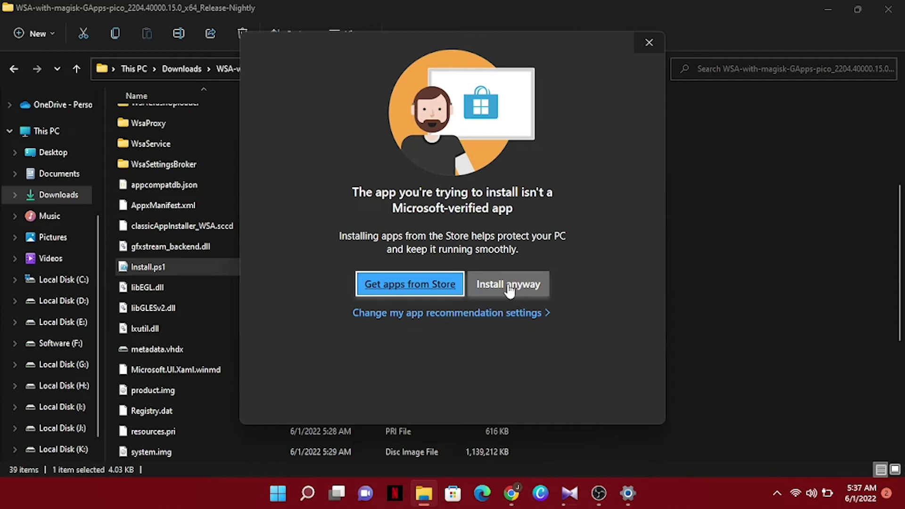
Allow the unverified install, dismiss the 'Unable to start' error, and decline diagnostic data sharing.
{"action": "left_click", "coordinate": [539, 286]}
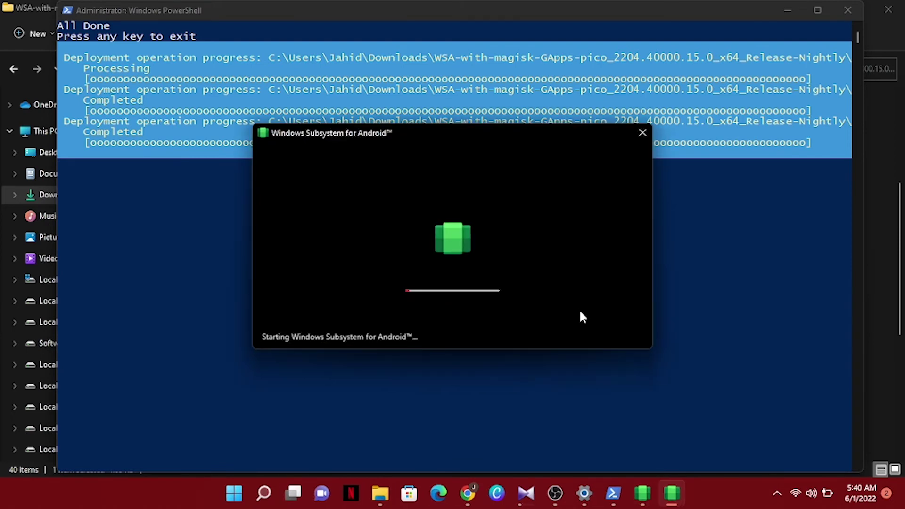
{"action": "mouse_move", "coordinate": [647, 503]}
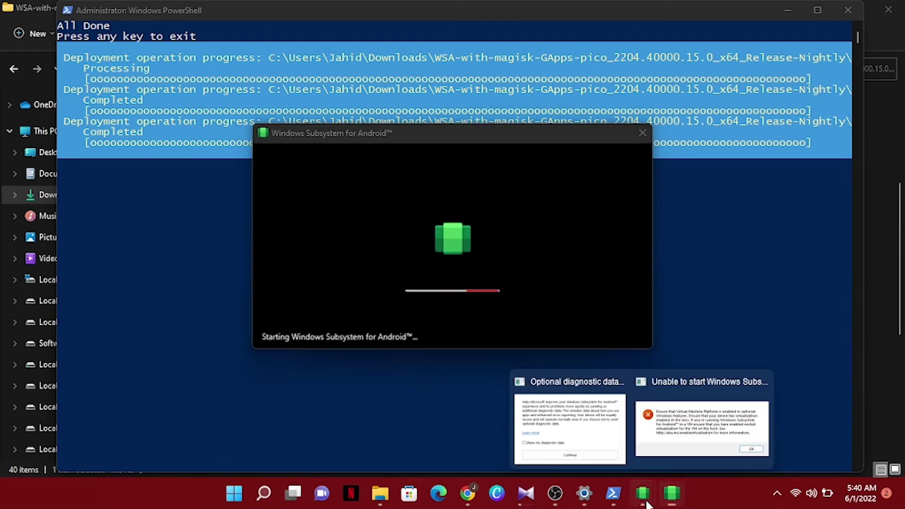
{"action": "left_click", "coordinate": [671, 437]}
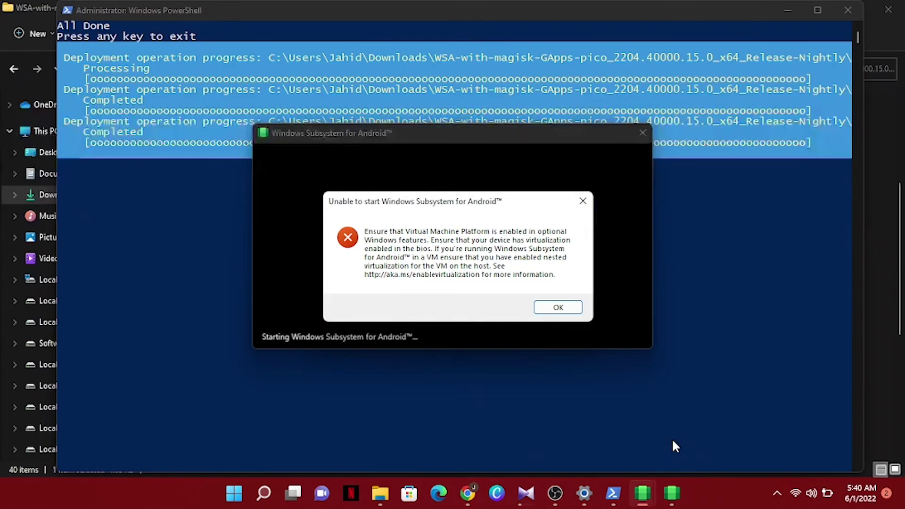
{"action": "left_click", "coordinate": [568, 312]}
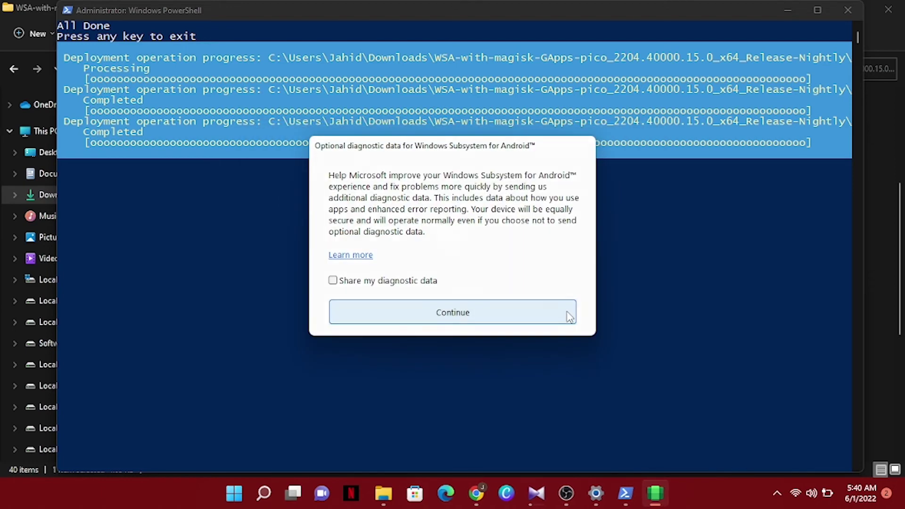
{"action": "left_click", "coordinate": [438, 318]}
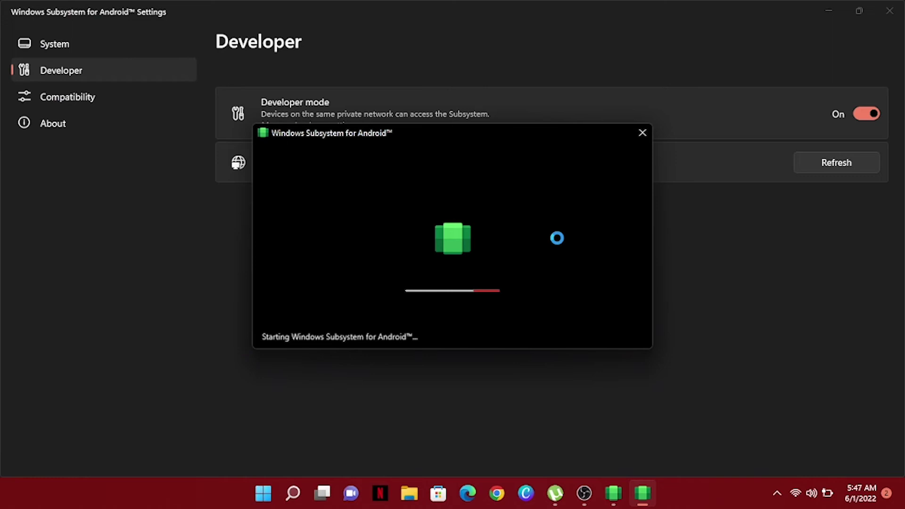
Allow the subsystem through the firewall and refresh its IP address on the Developer page.
{"action": "left_click", "coordinate": [518, 370]}
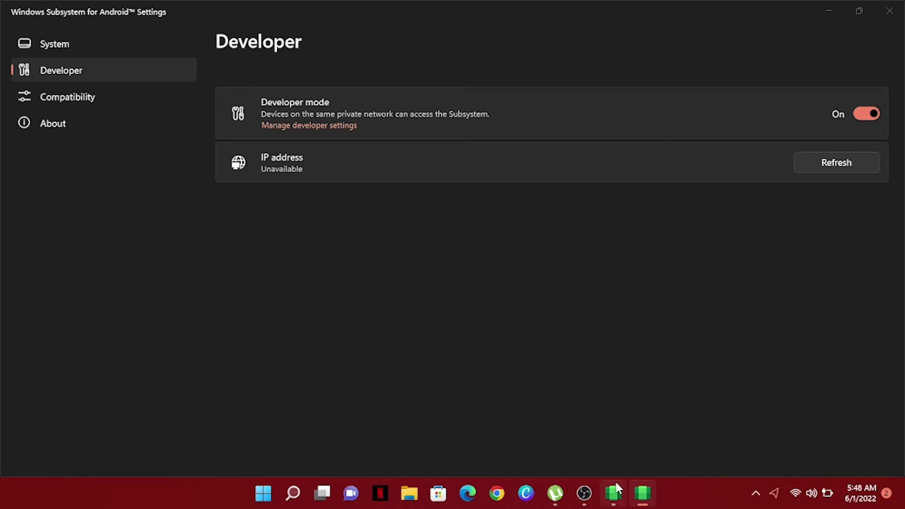
{"action": "mouse_move", "coordinate": [615, 484]}
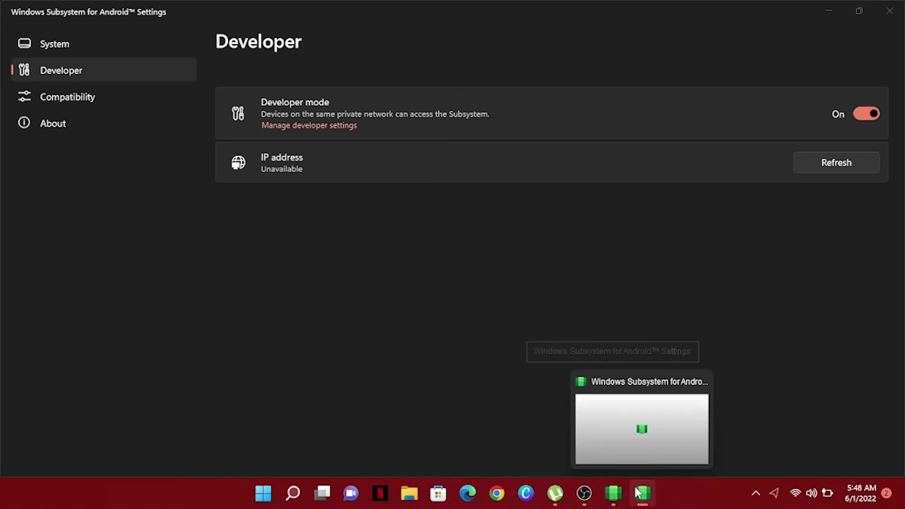
{"action": "left_click", "coordinate": [849, 159]}
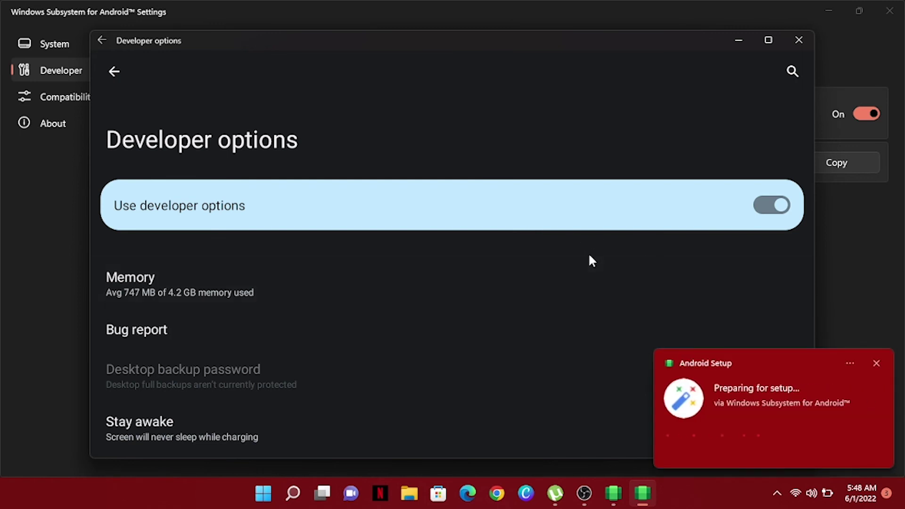
{"action": "scroll", "coordinate": [589, 256], "scroll_direction": "down", "scroll_amount": 5}
{"action": "scroll", "coordinate": [589, 256], "scroll_direction": "up", "scroll_amount": 3}
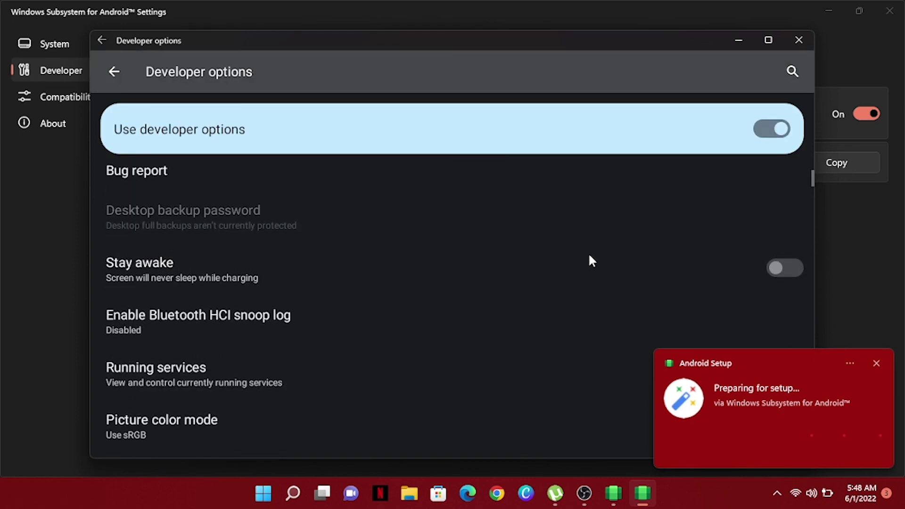
{"action": "scroll", "coordinate": [589, 256], "scroll_direction": "up", "scroll_amount": 2}
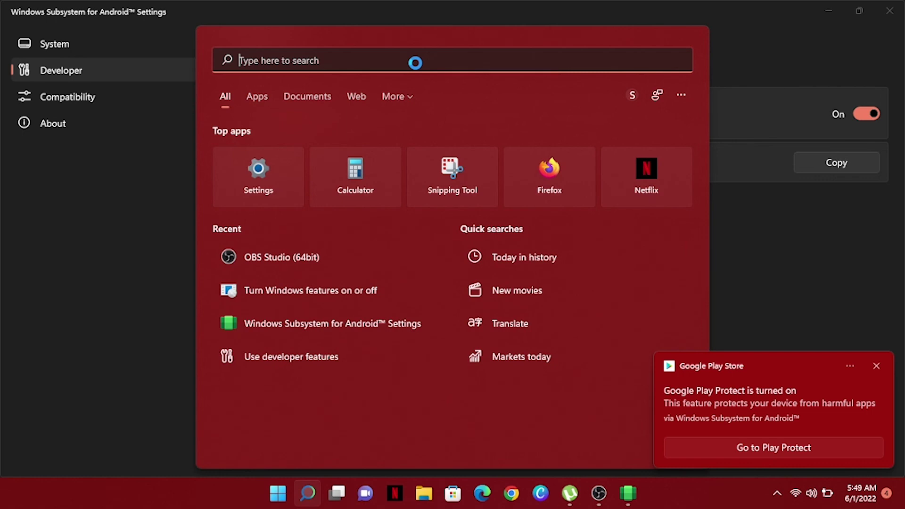
Launch Play Store by searching 'play' and move its window into view.
{"action": "type", "text": "play"}
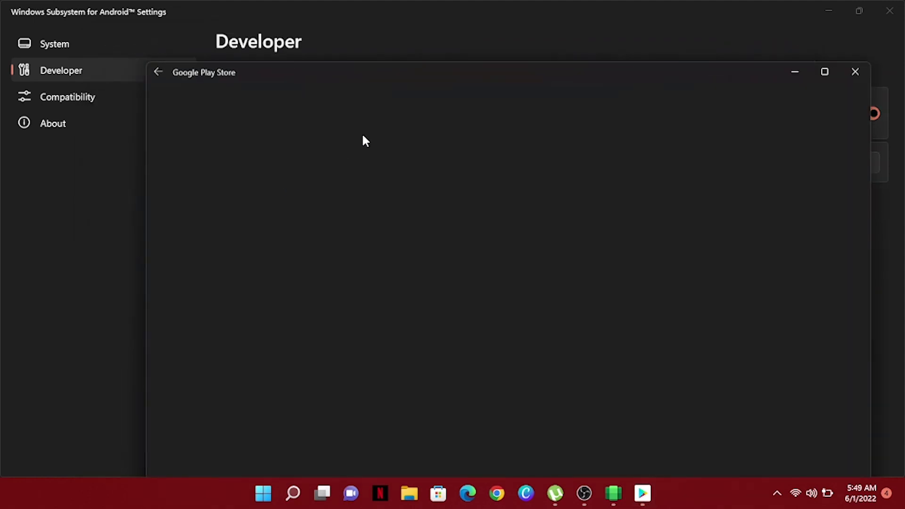
{"action": "left_click_drag", "start_coordinate": [485, 72], "coordinate": [451, 20]}
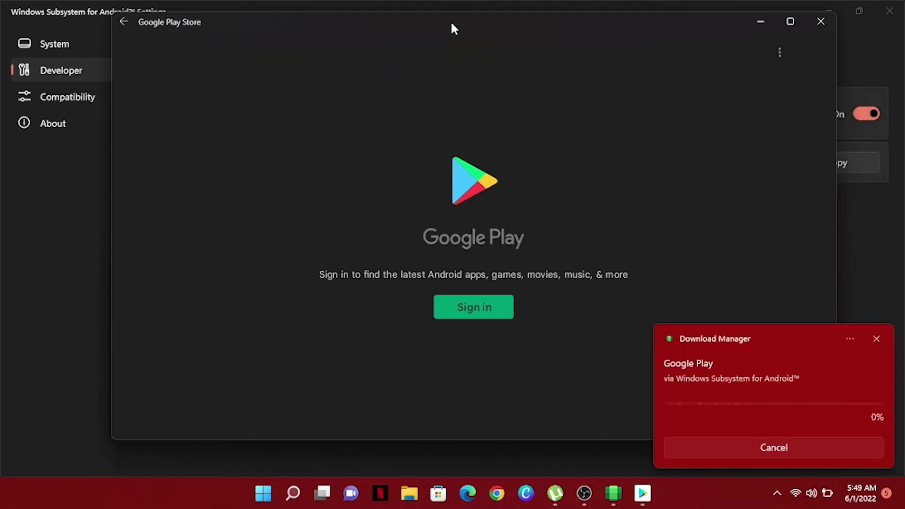